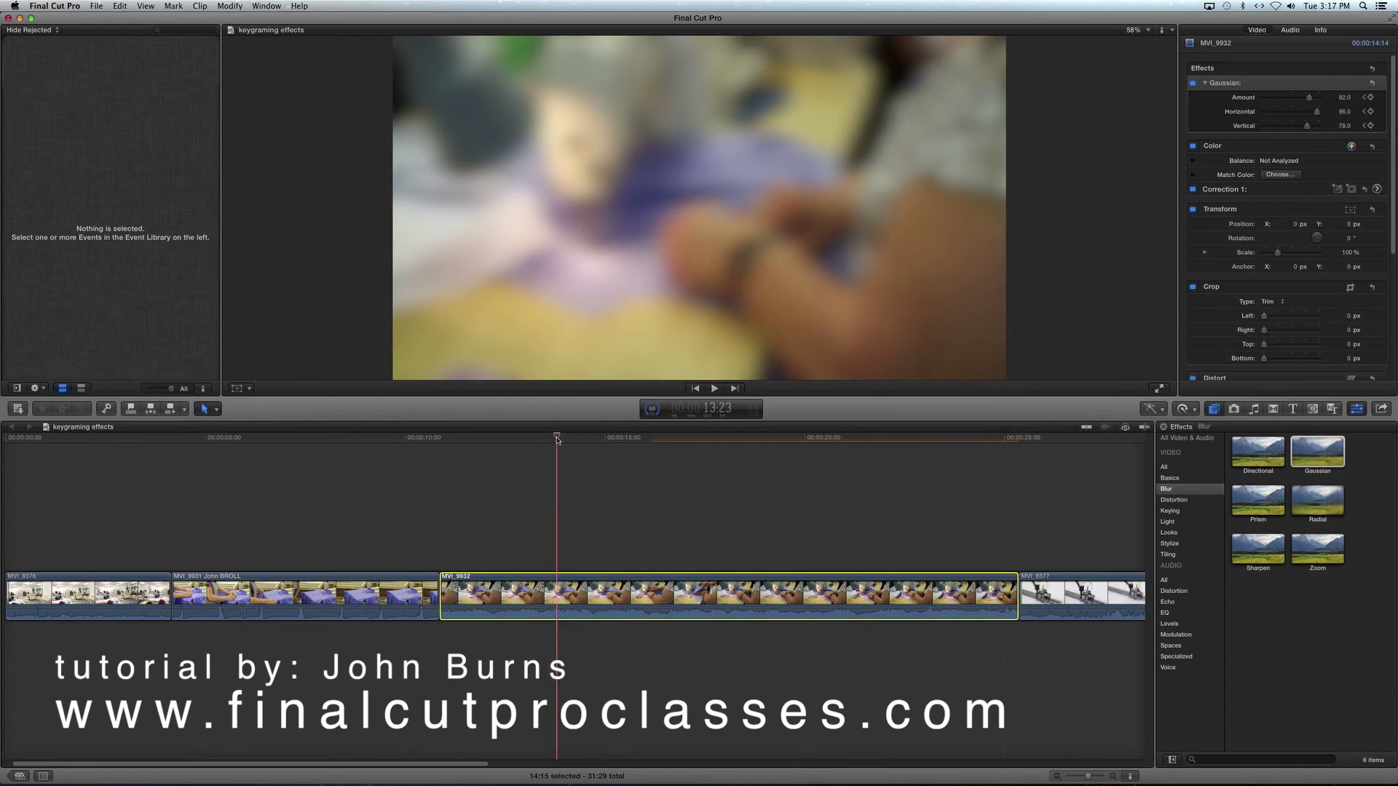
Set the Gaussian Amount to 0 and add a blur keyframe at 22:10.
drag(1308, 98, 1256, 128)
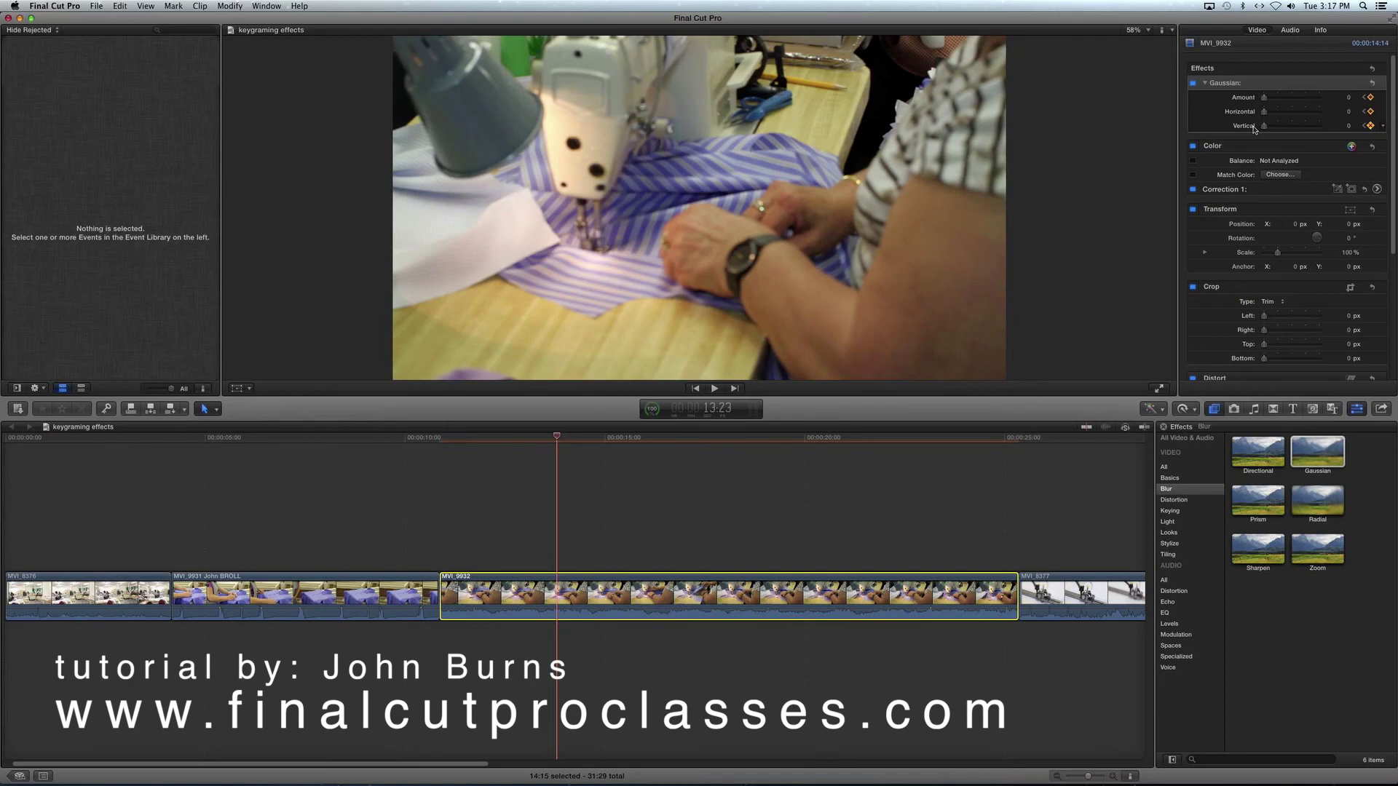
click(557, 438)
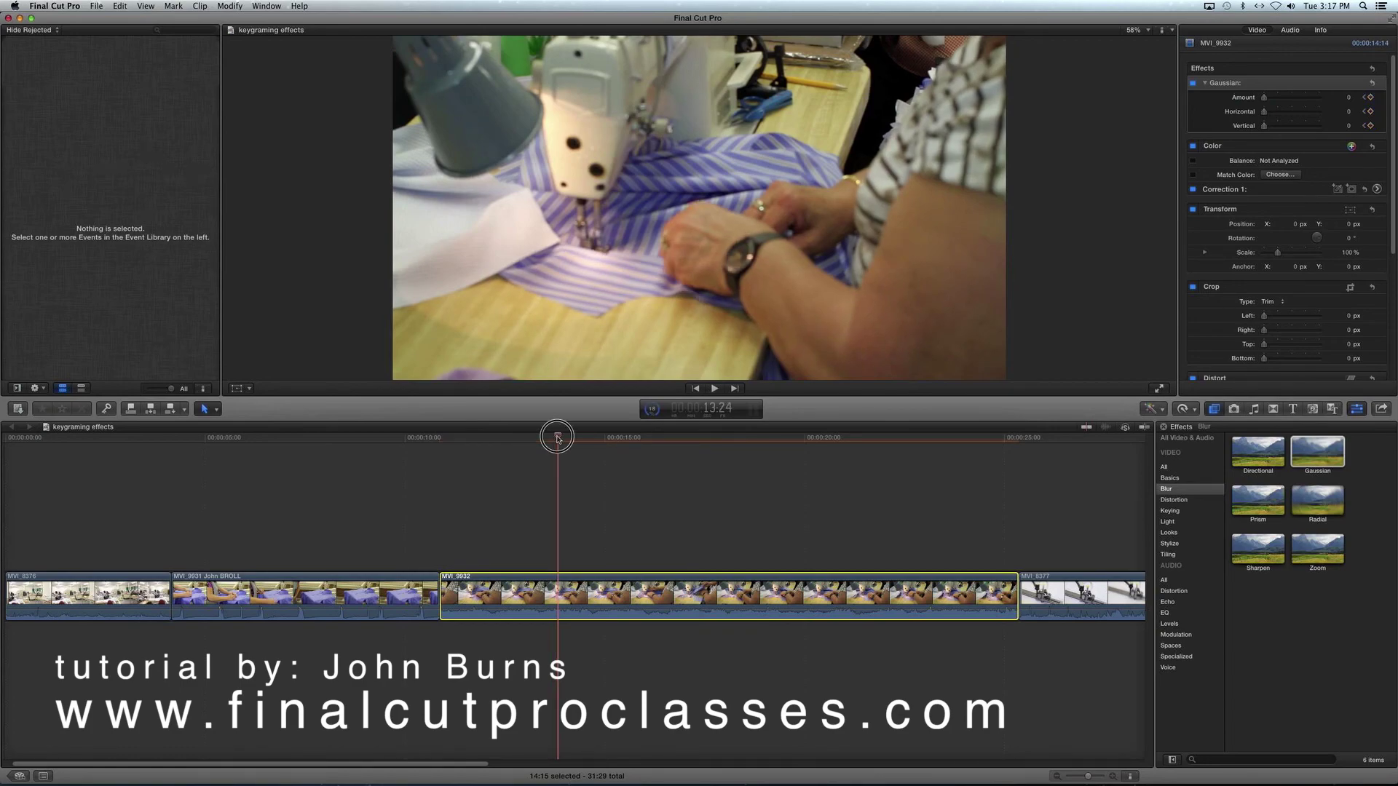
drag(557, 438, 898, 441)
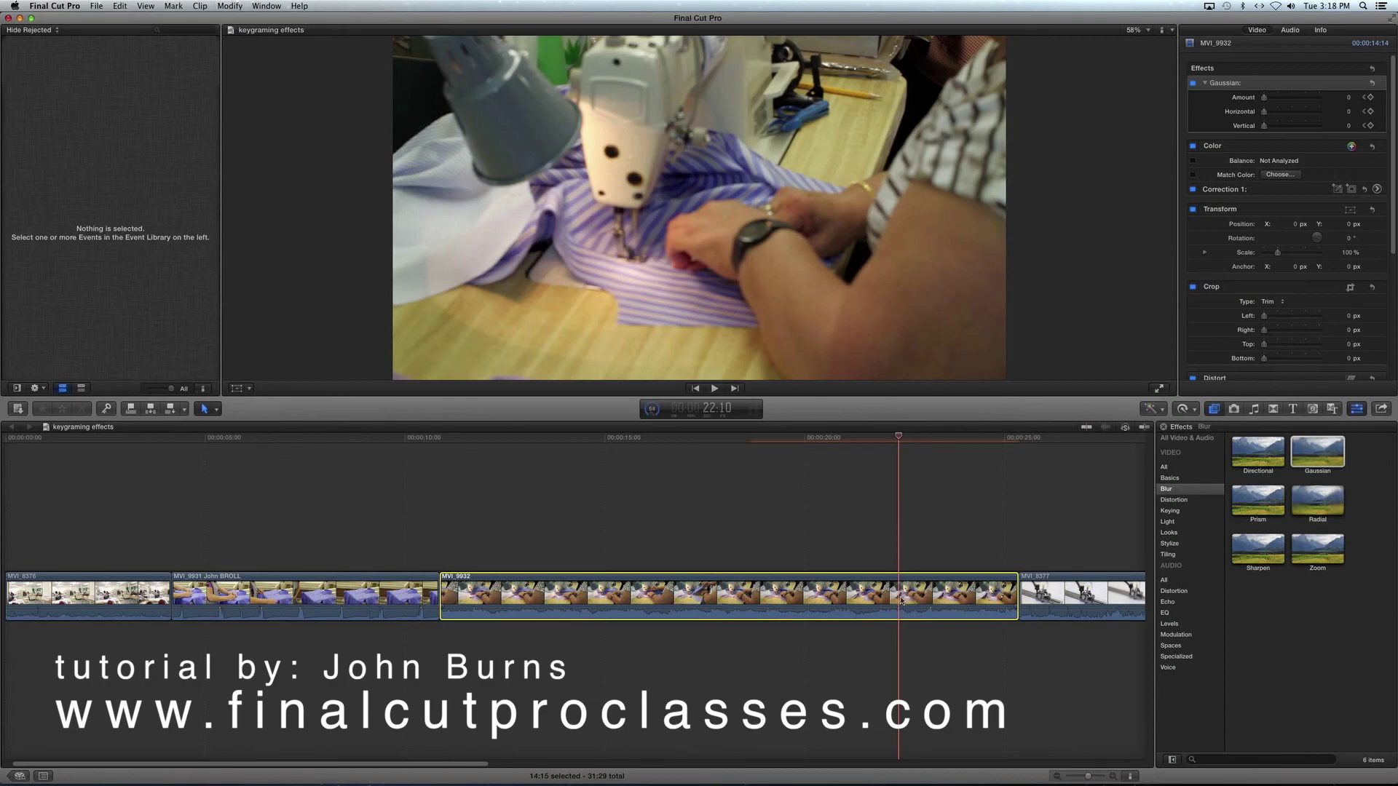
click(1369, 97)
click(1369, 104)
At 25:05, raise the Gaussian Amount to 100 for full blur.
drag(908, 440, 990, 445)
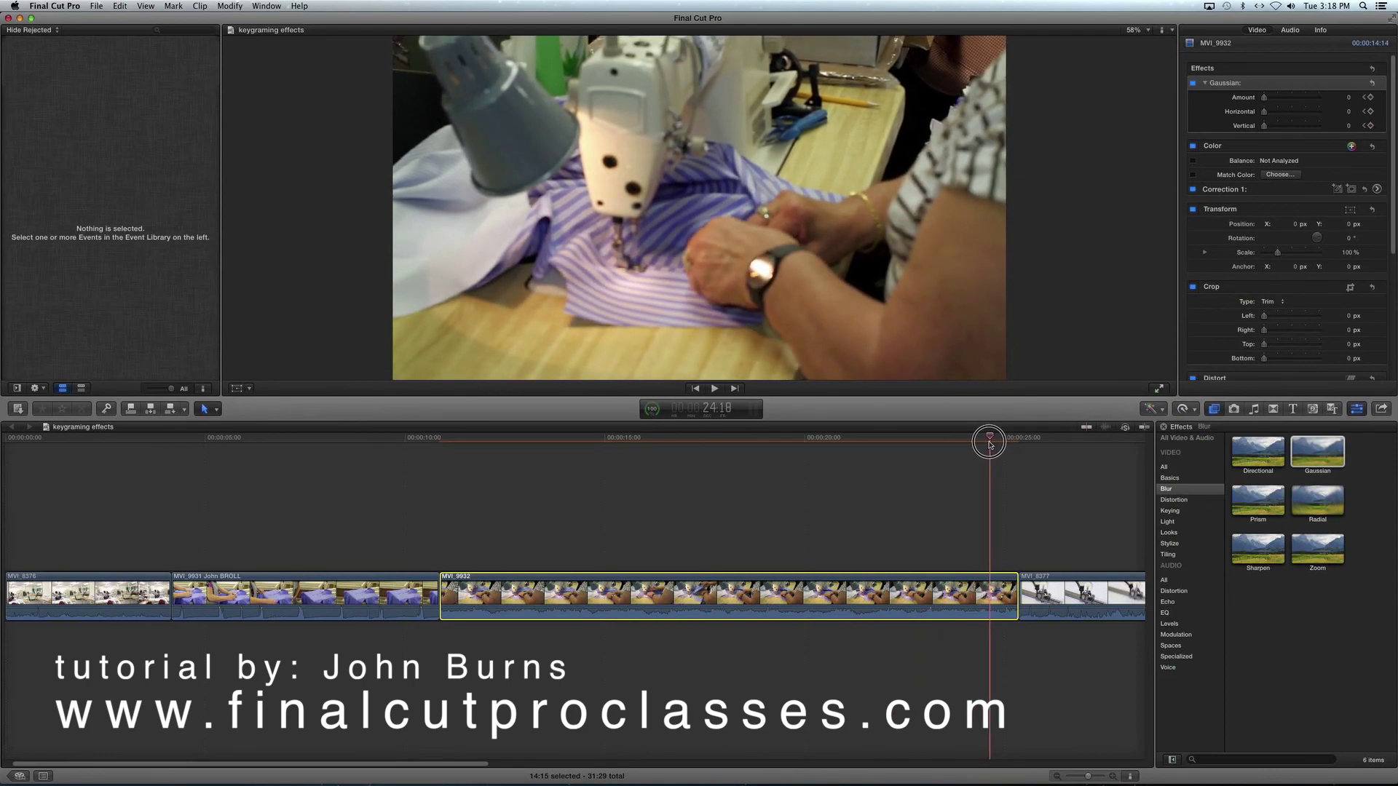
drag(989, 444, 1012, 443)
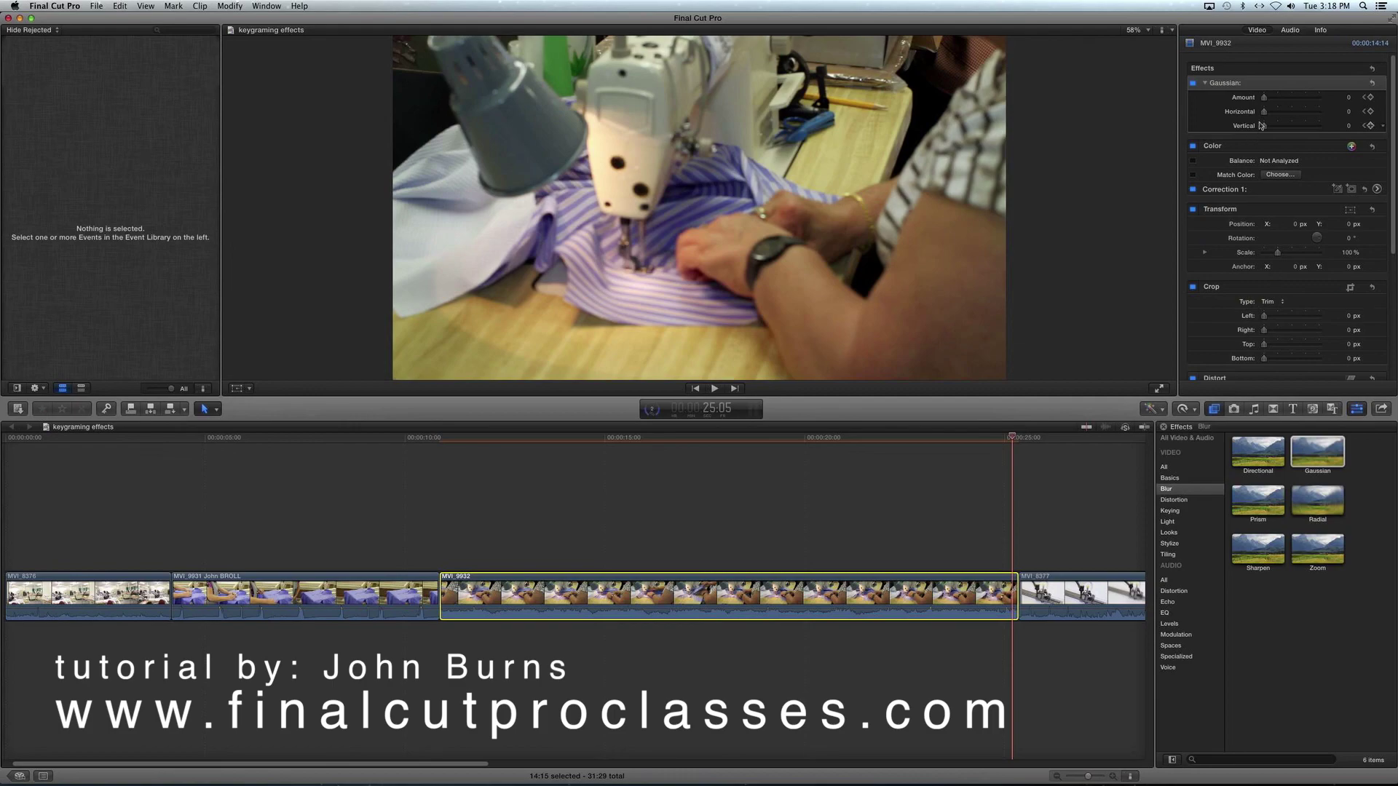
drag(1267, 97, 1334, 121)
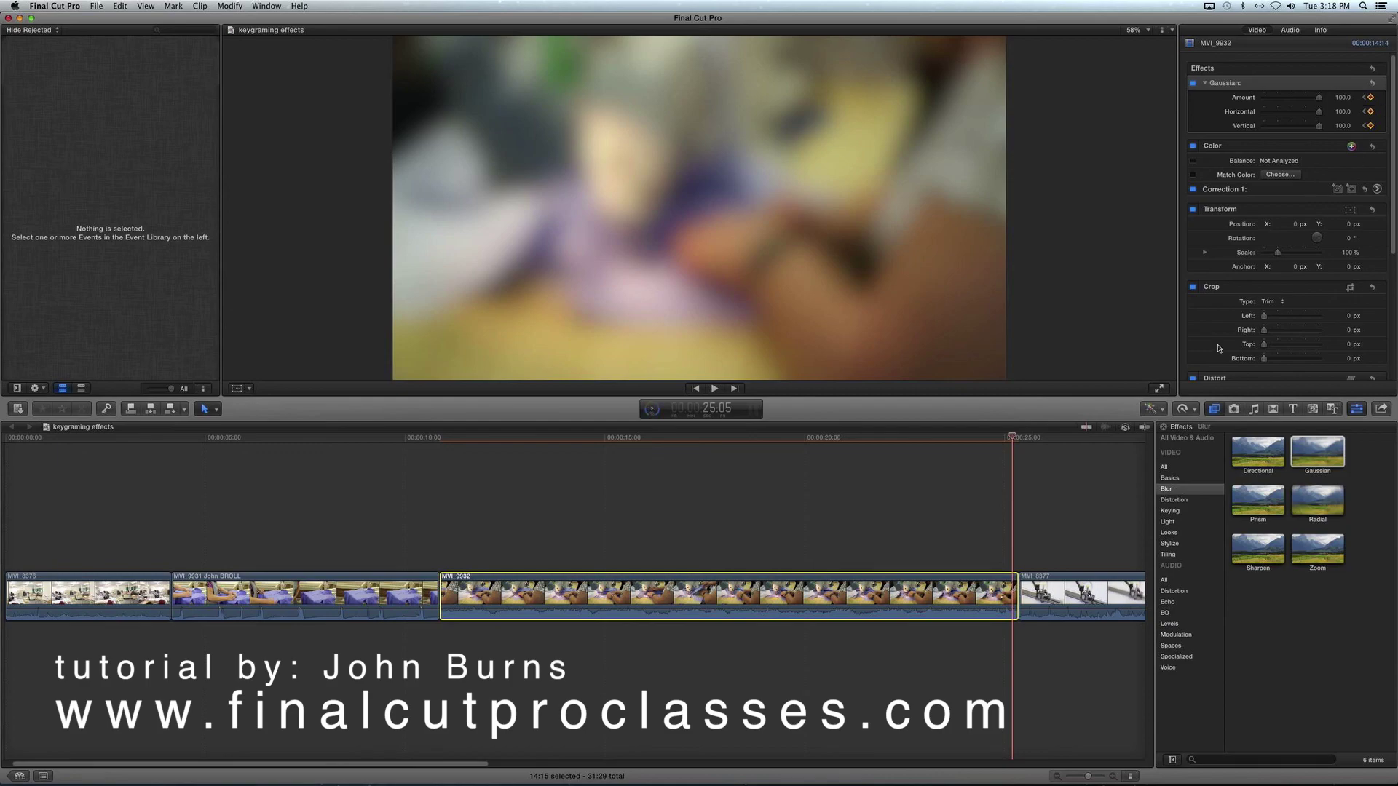
mouse_move(1012, 440)
mouse_down()
mouse_move(864, 443)
mouse_move(1007, 455)
mouse_up()
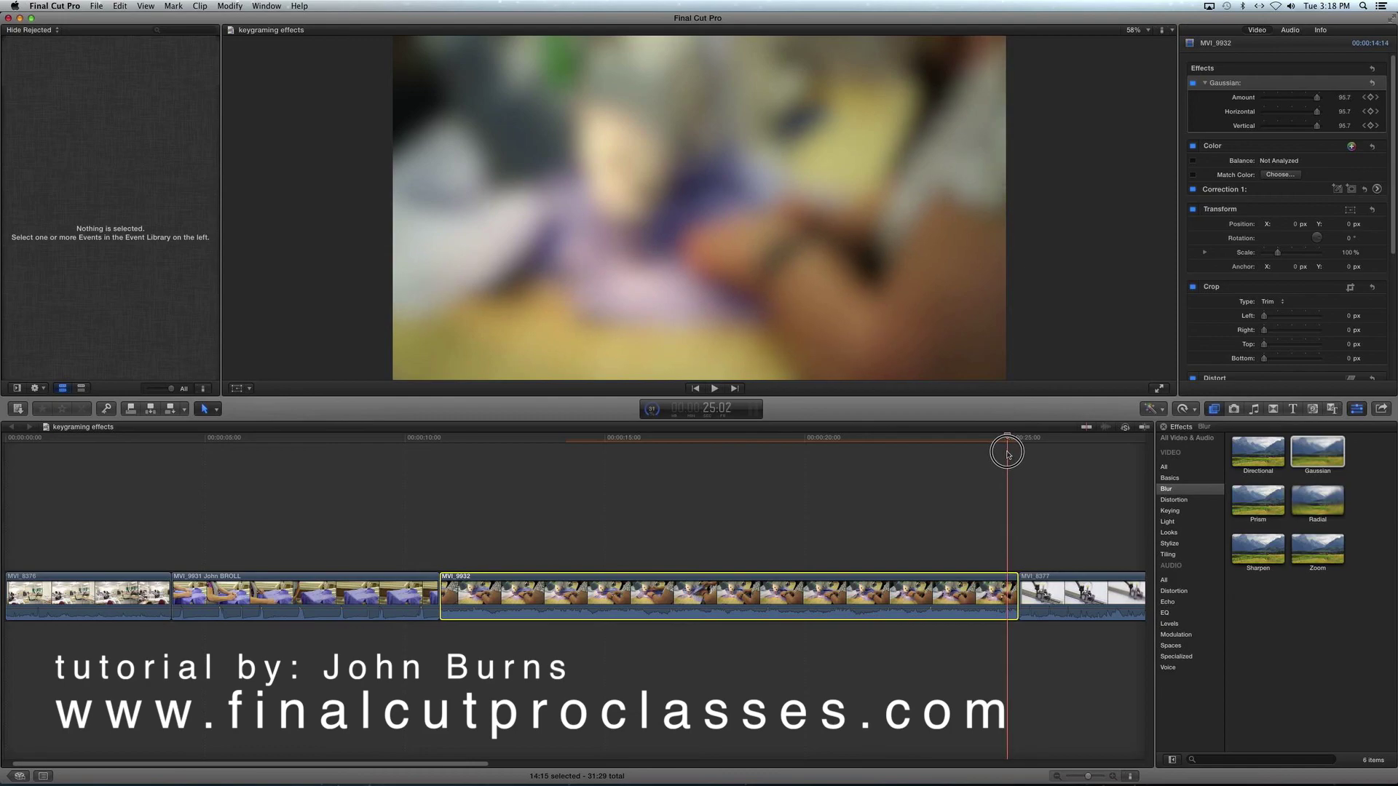
drag(1008, 455, 766, 474)
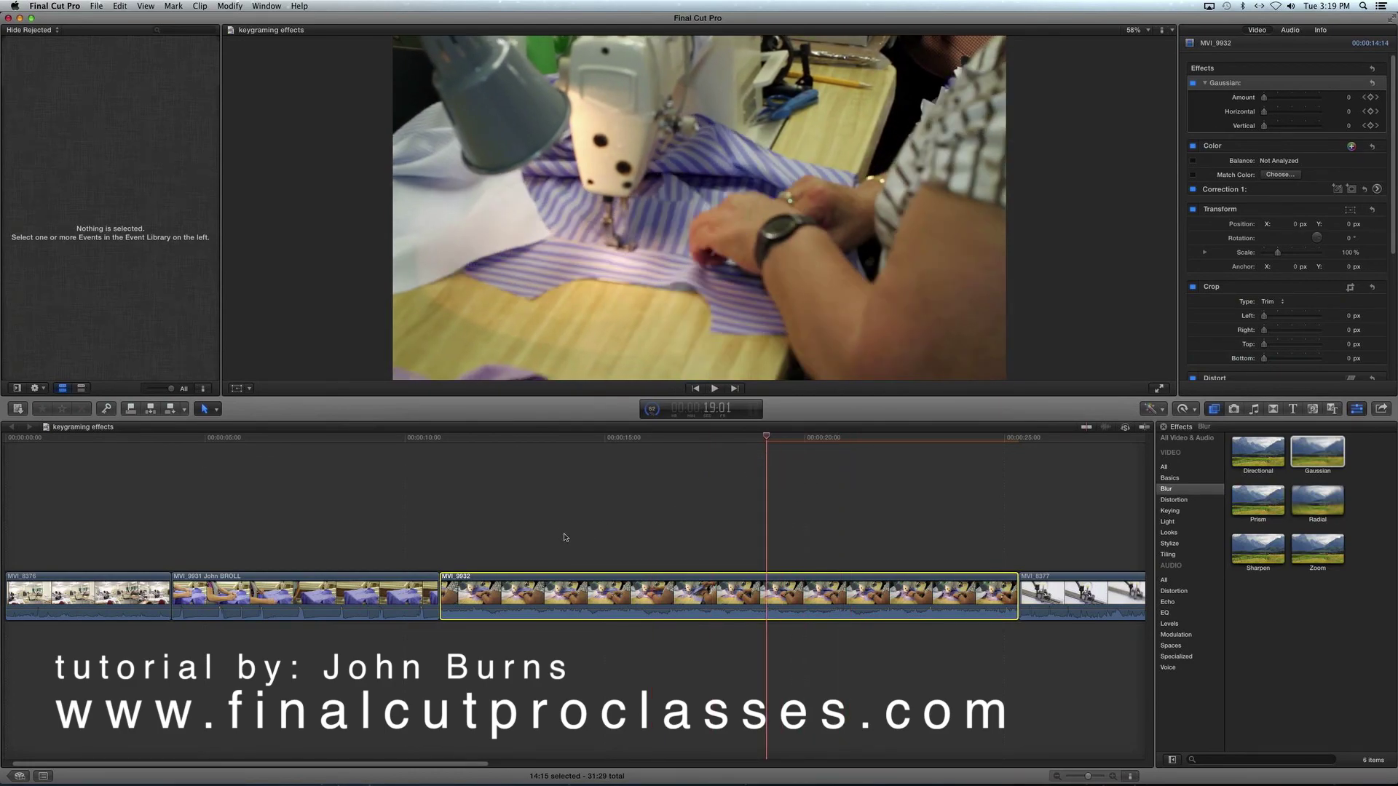
Choose Clip > Show Video Animation to reveal MVI_9932's Gaussian keyframes.
click(240, 5)
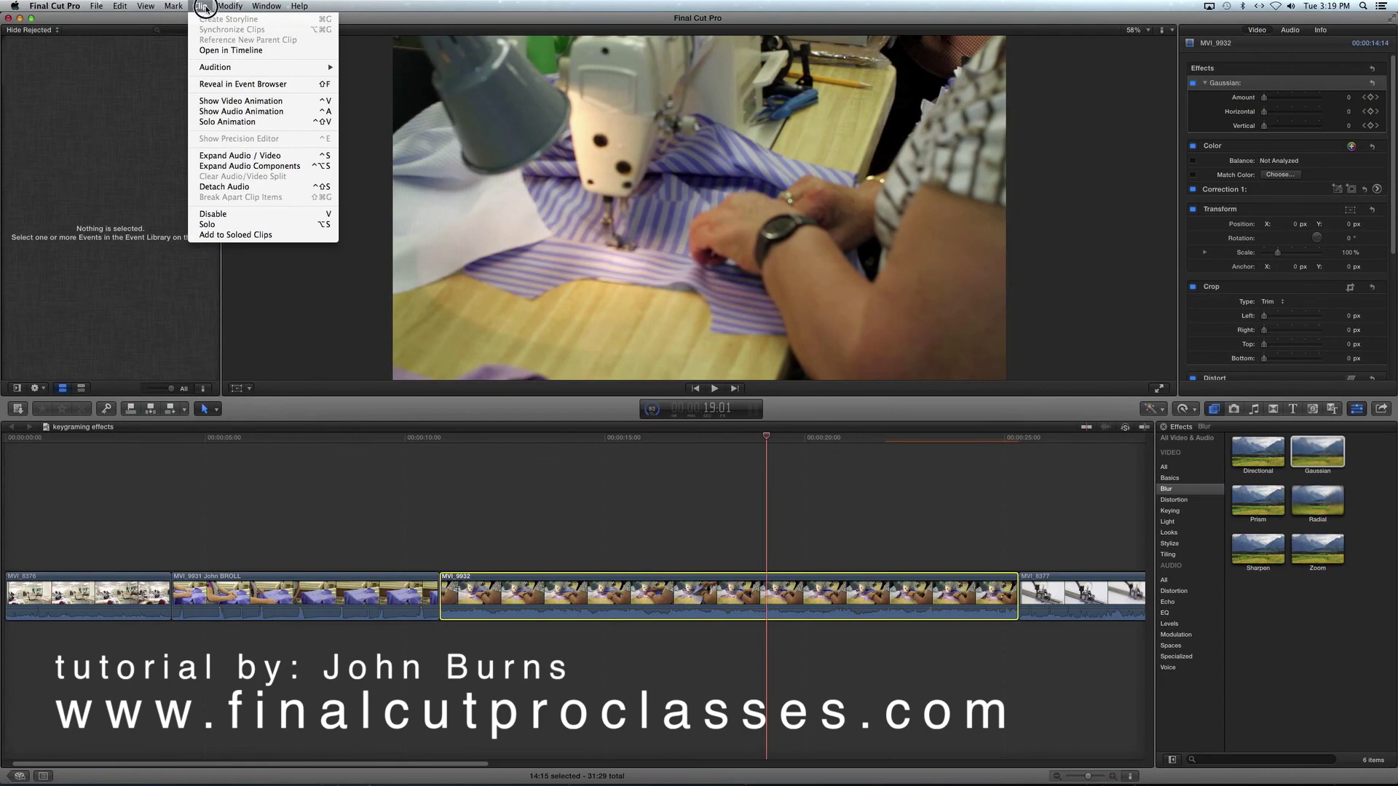
click(232, 102)
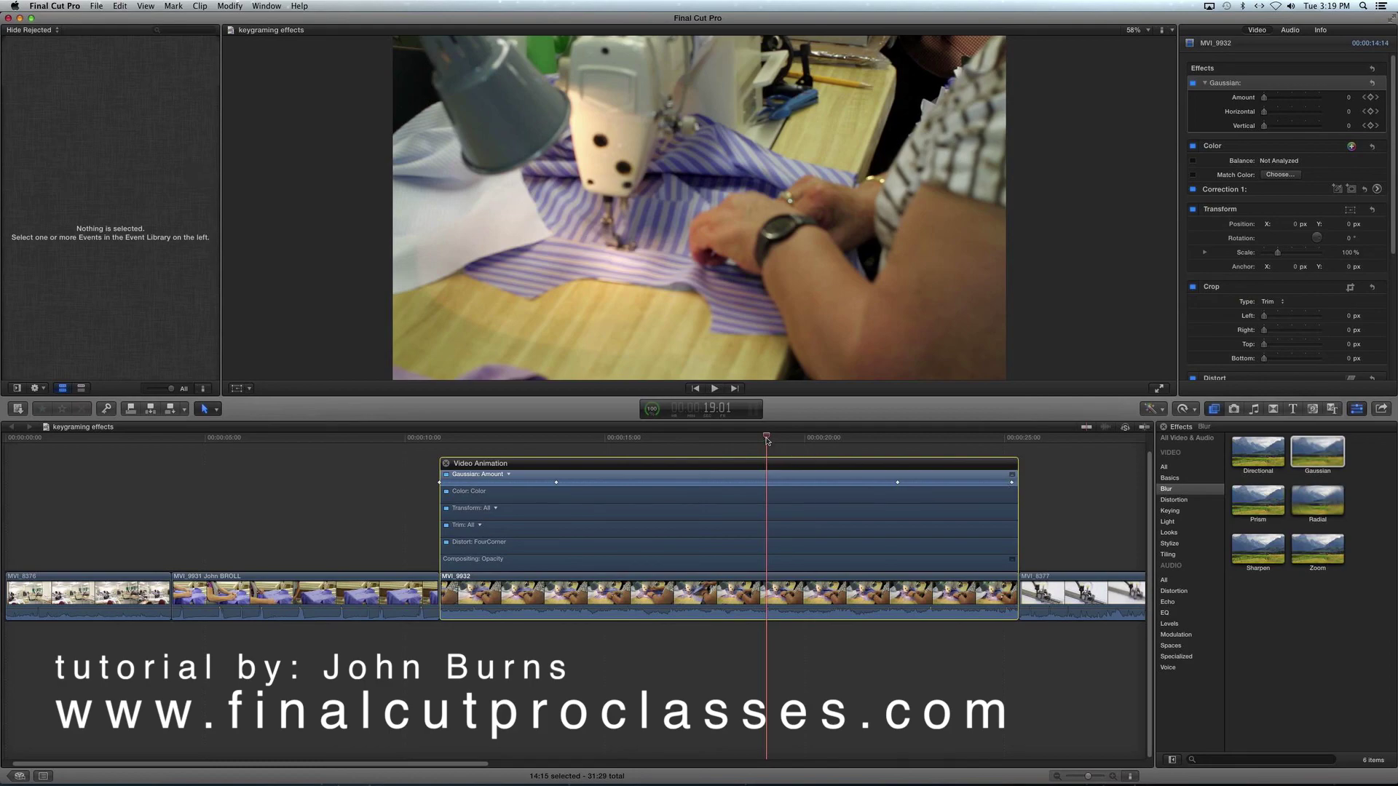
click(438, 438)
drag(439, 441, 898, 466)
click(899, 439)
drag(900, 439, 804, 460)
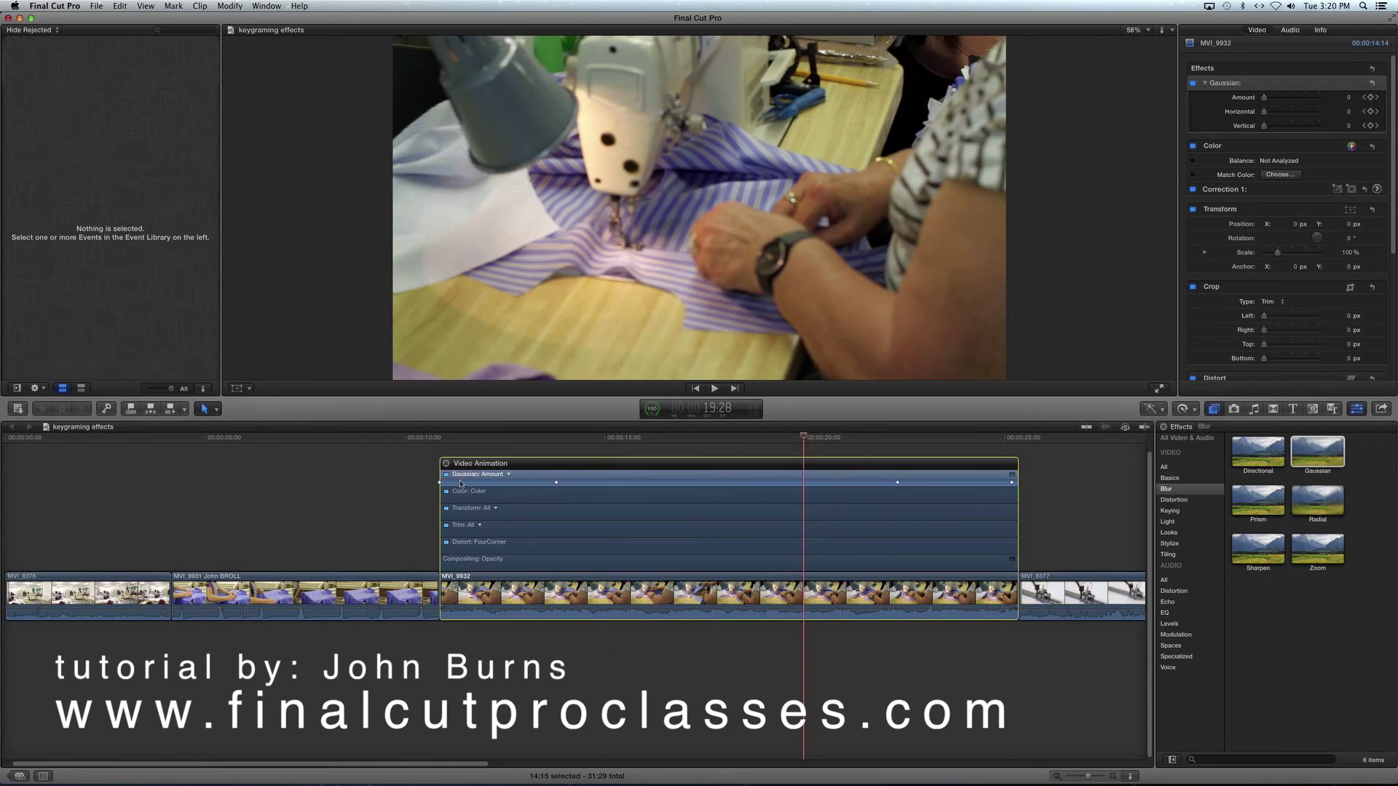
drag(559, 484, 644, 484)
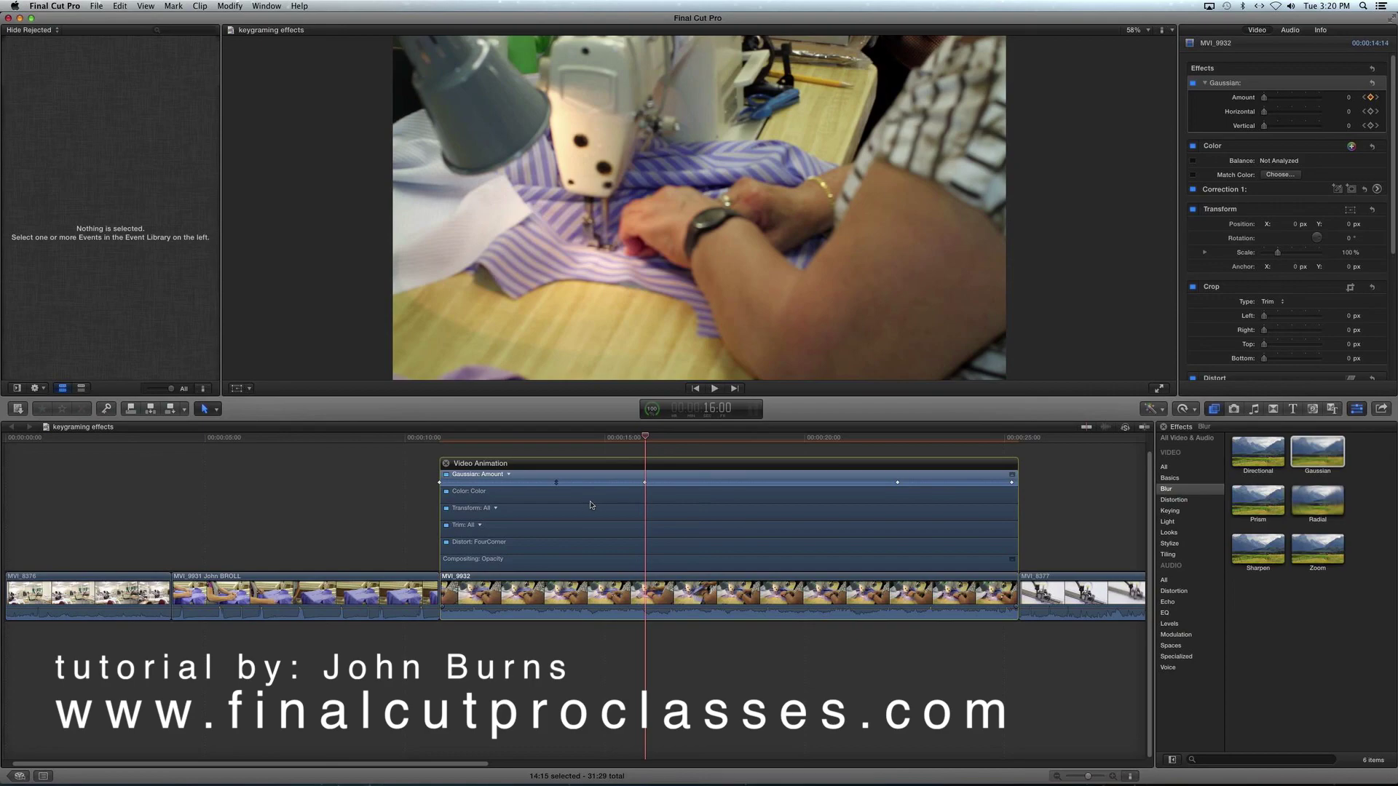
click(508, 475)
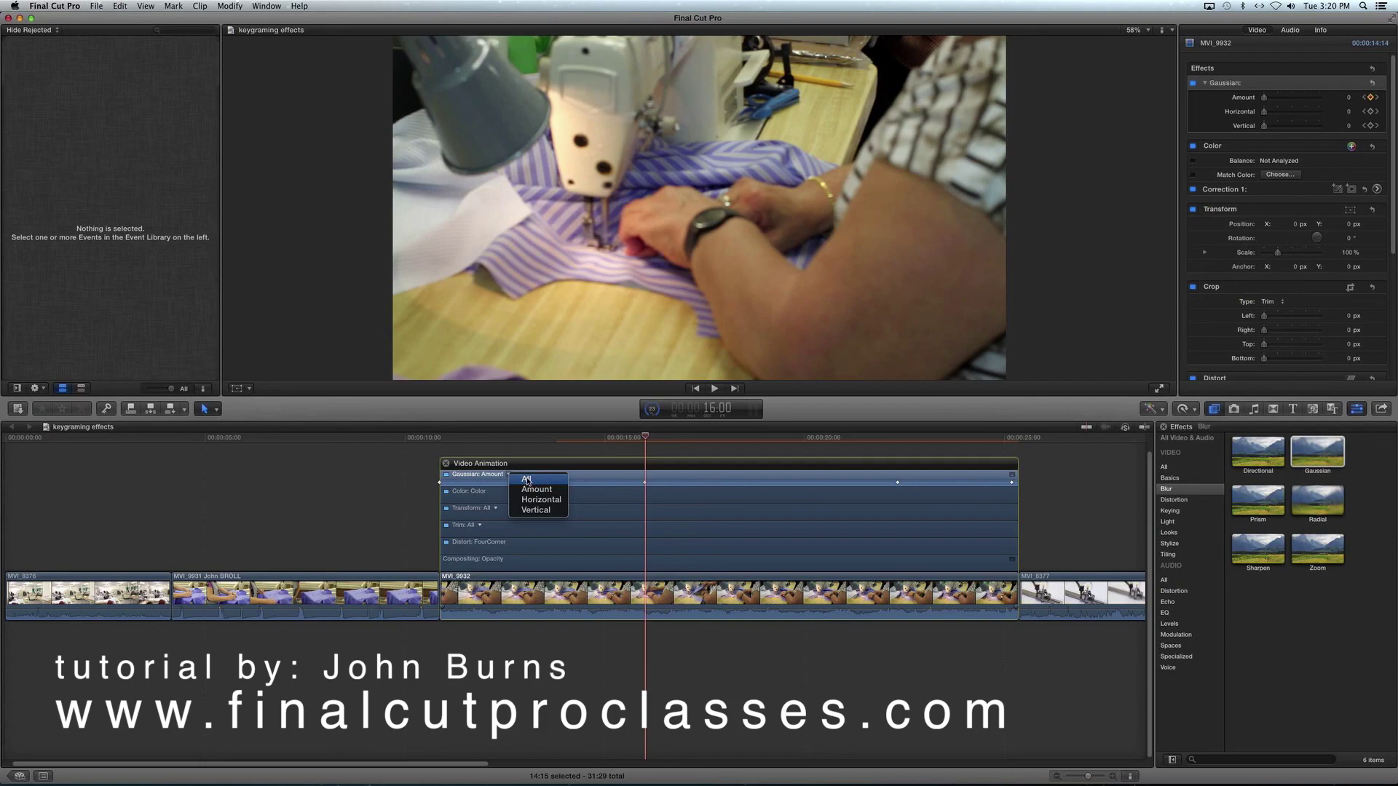
click(526, 480)
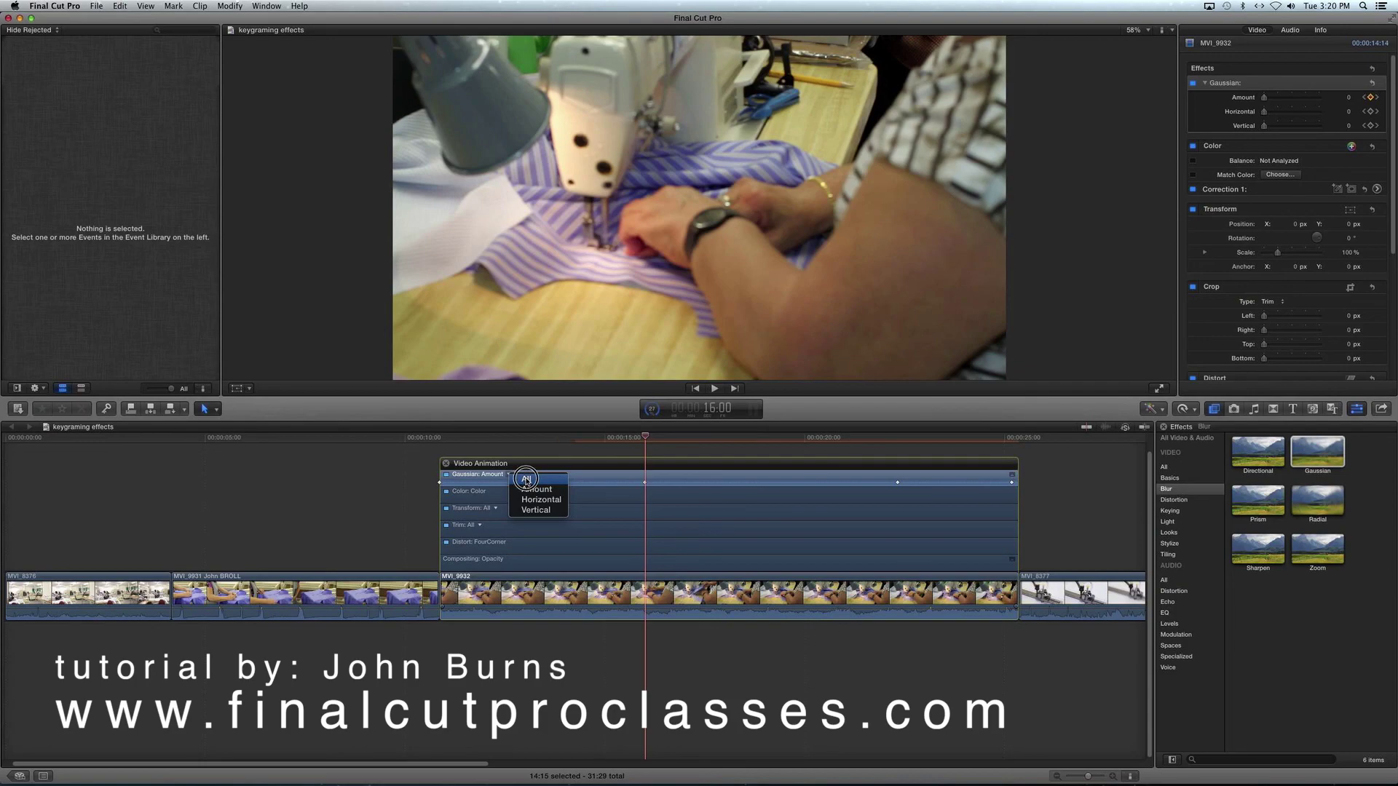
click(488, 483)
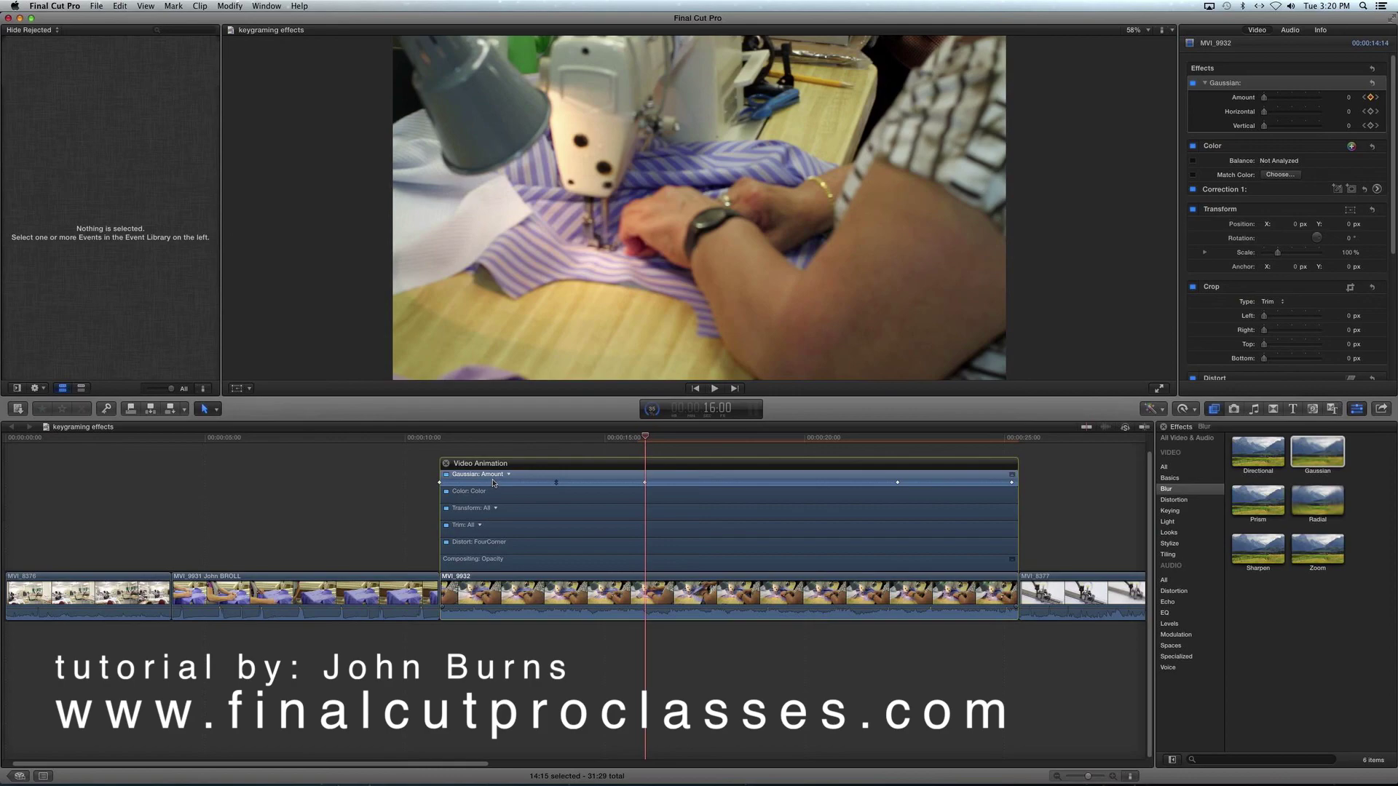
Set the animation lane to show Gaussian: All parameters.
key(alt+semicolon)
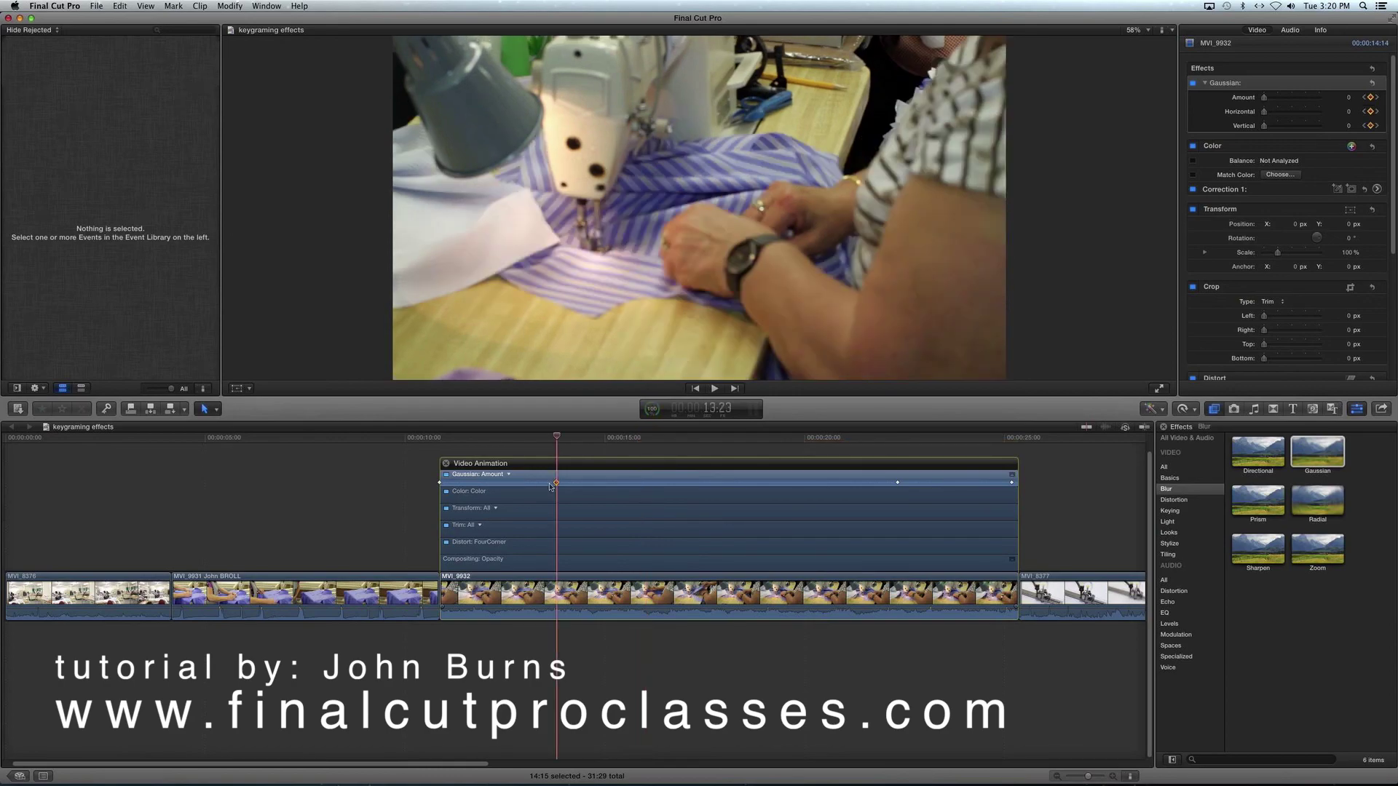
click(509, 476)
click(534, 480)
Shift the blur keyframes to about 15:05 and 20:00, keeping Amount 0 at 15:05.
drag(555, 482, 897, 442)
drag(945, 439, 750, 450)
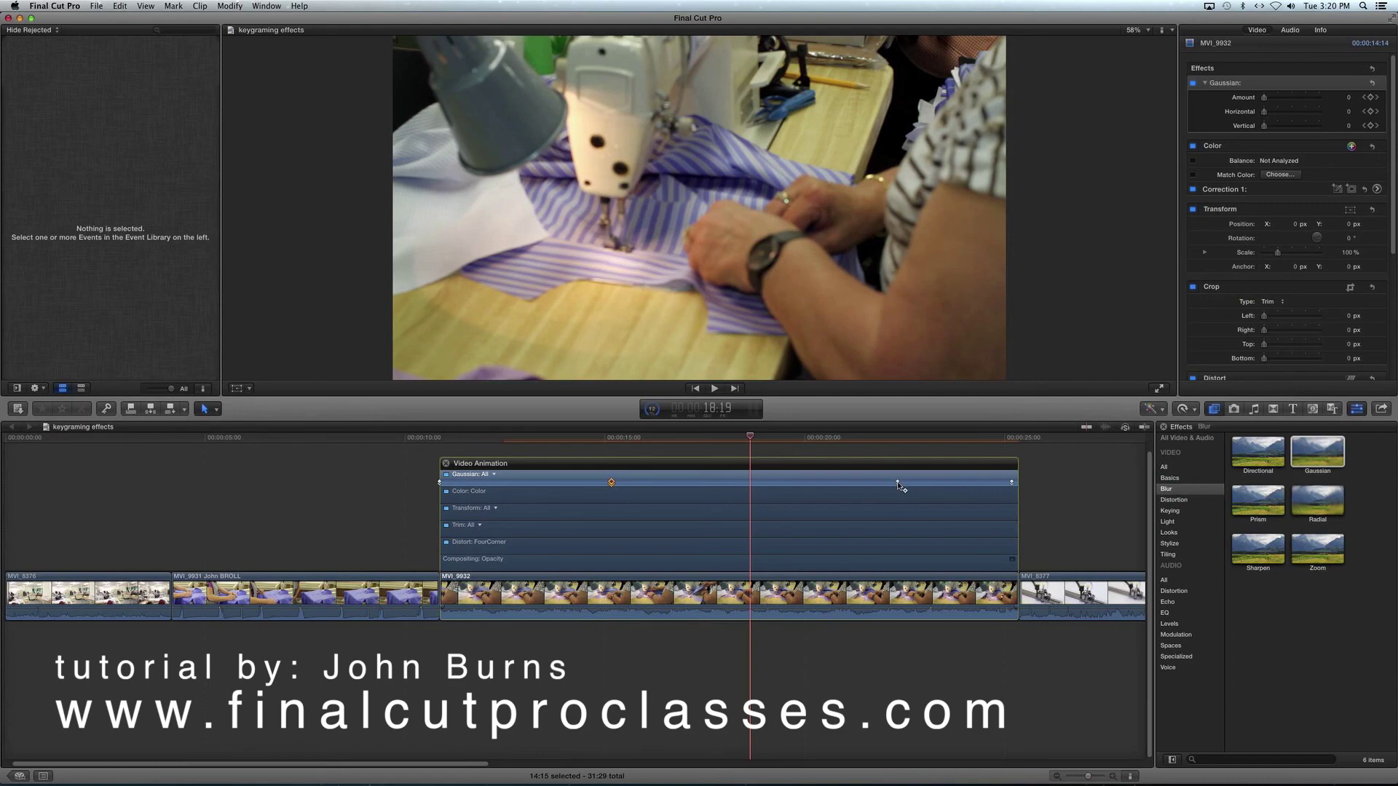
click(898, 482)
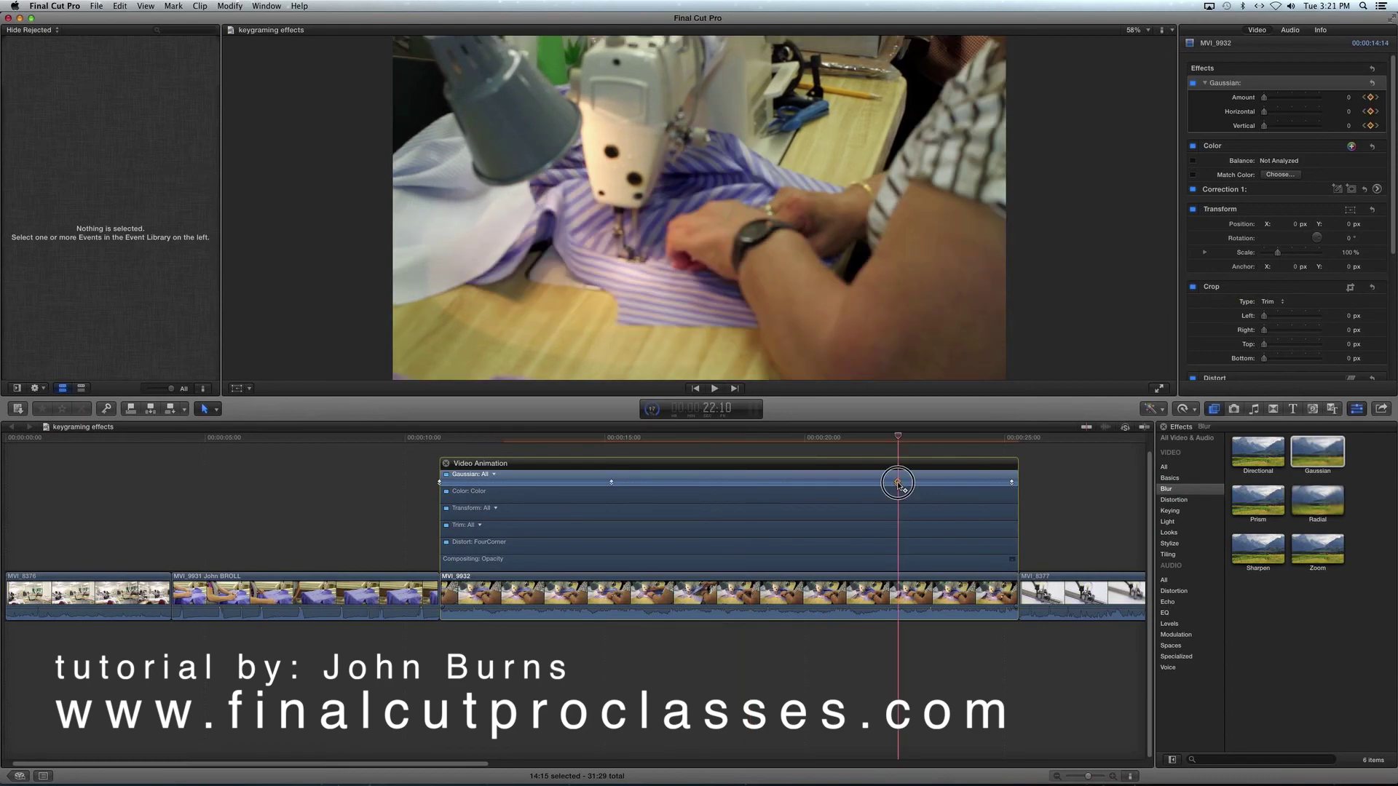
drag(898, 482, 805, 483)
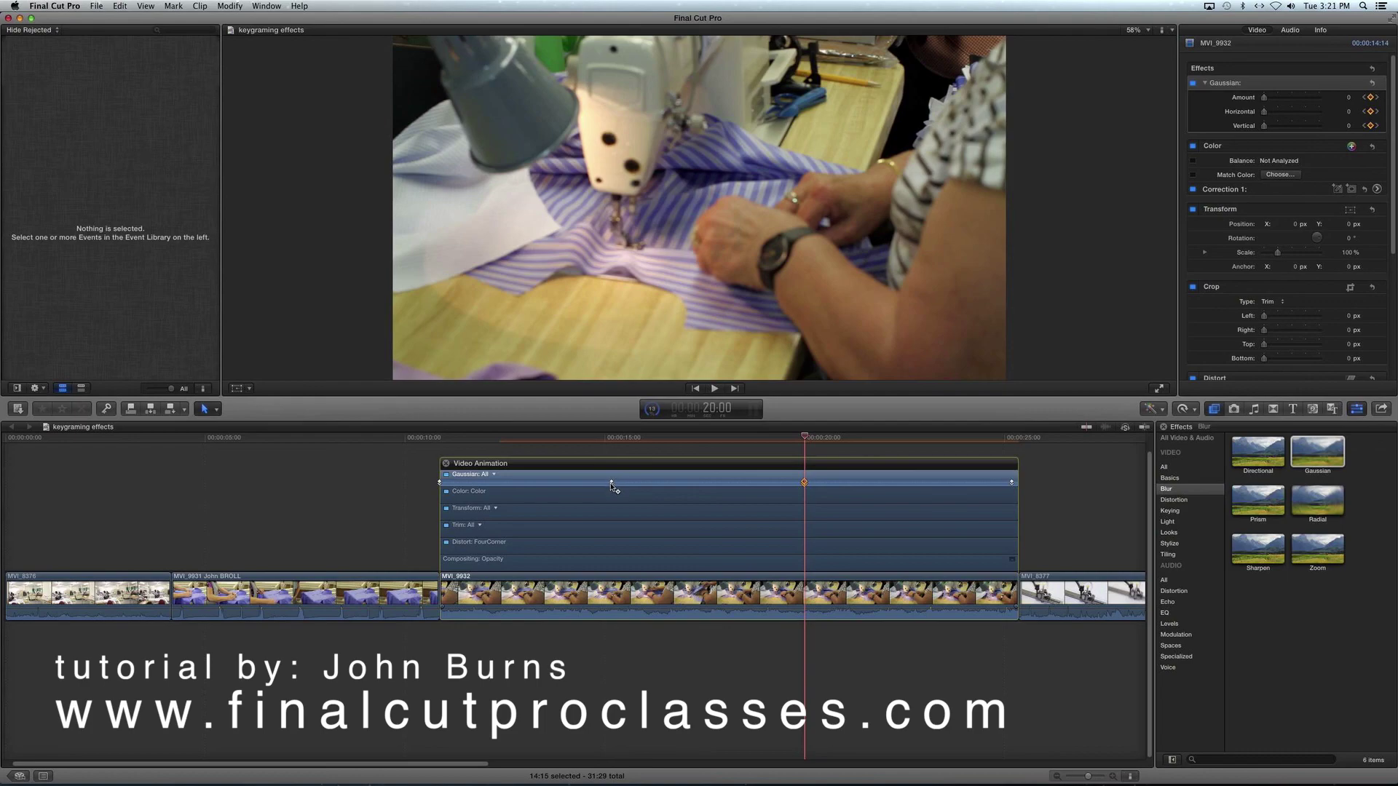
click(612, 482)
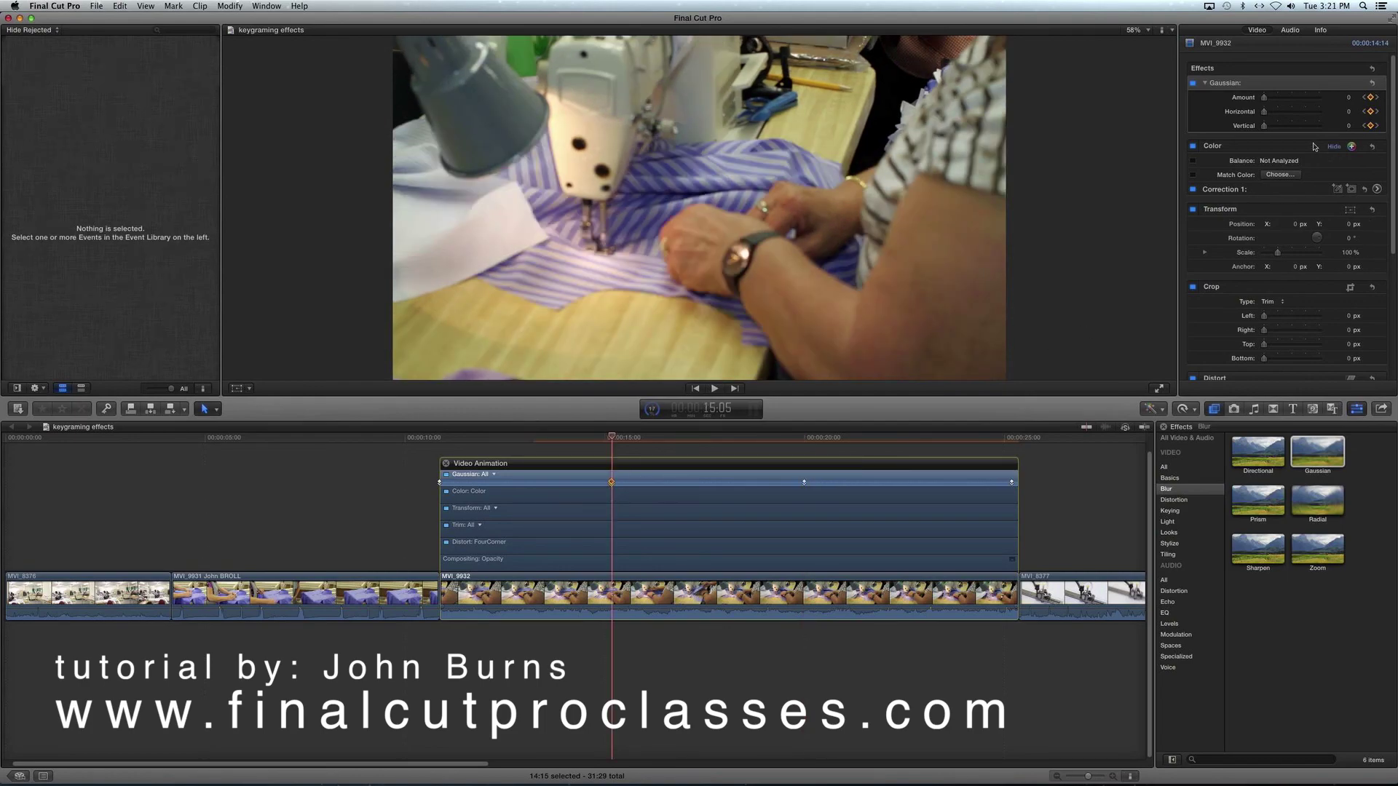
click(1264, 97)
mouse_move(1264, 97)
mouse_down()
mouse_move(1318, 99)
mouse_move(1264, 99)
mouse_up()
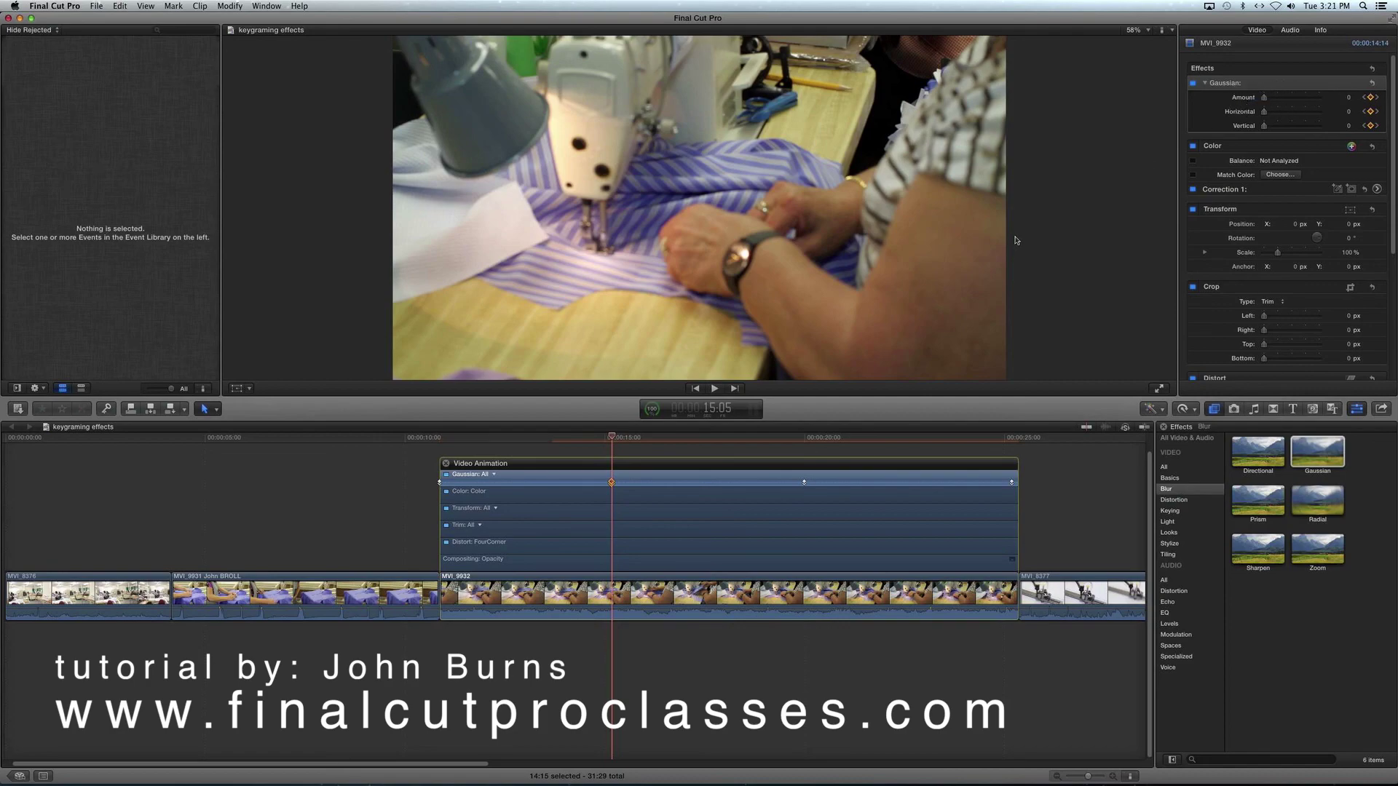